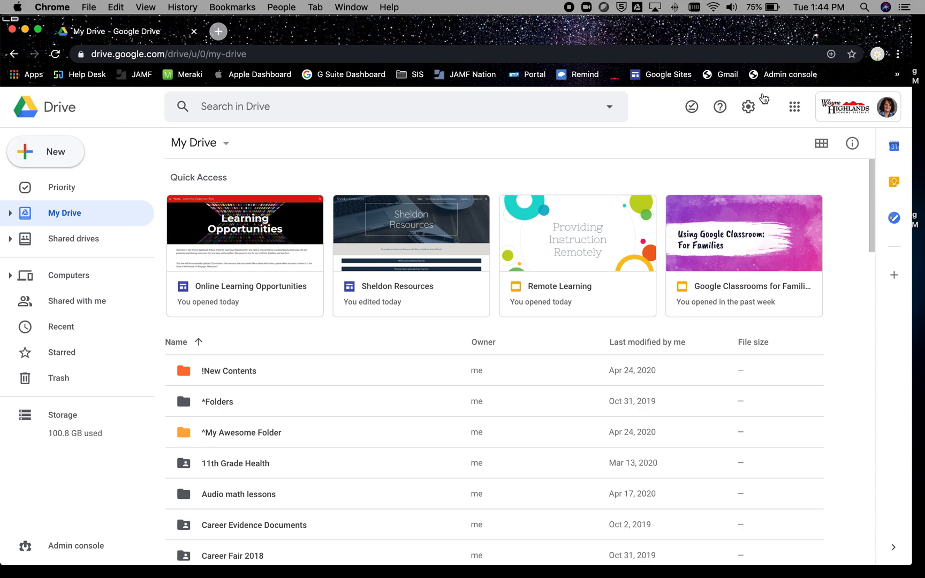
Step: Look through the available Google apps and open Drive
click(794, 107)
scroll(820, 256, down, 5)
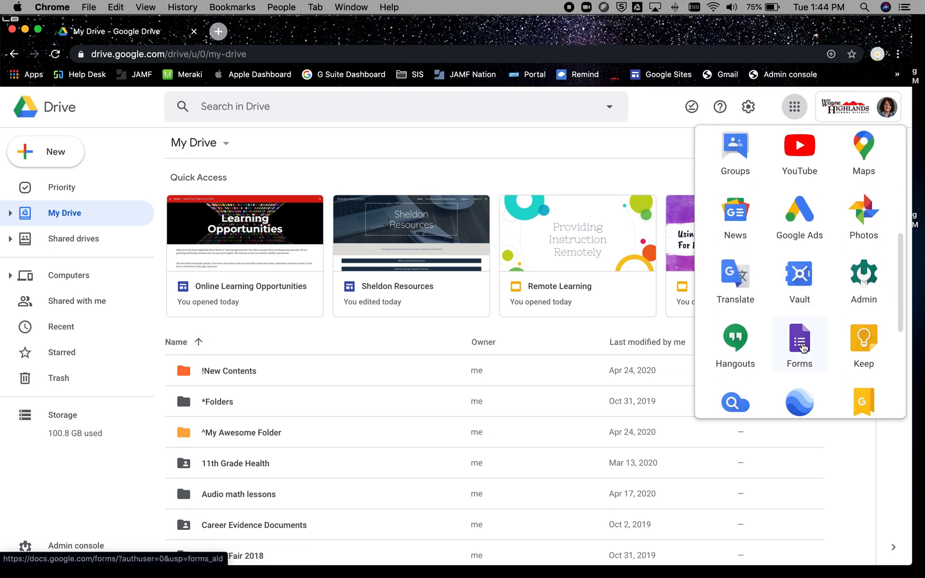
scroll(803, 360, up, 5)
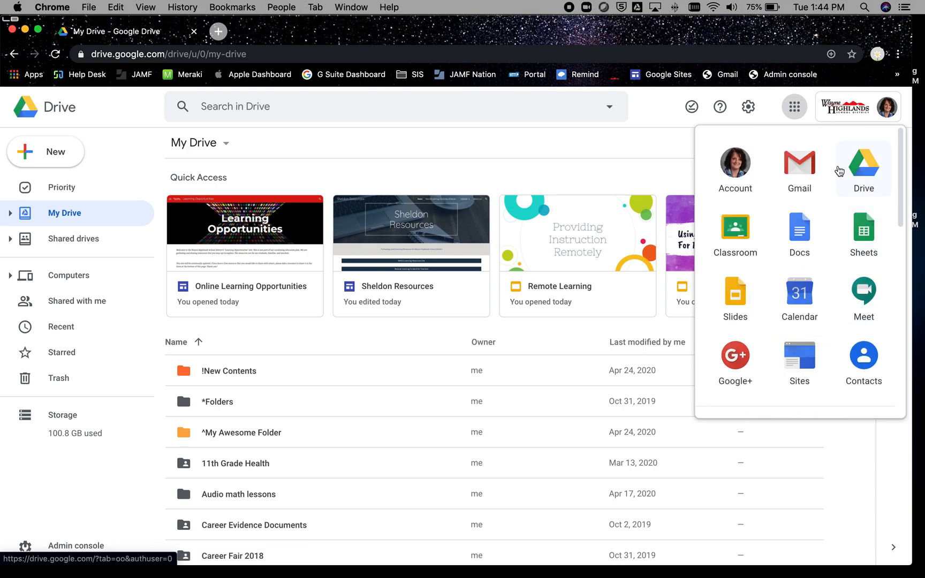
click(859, 182)
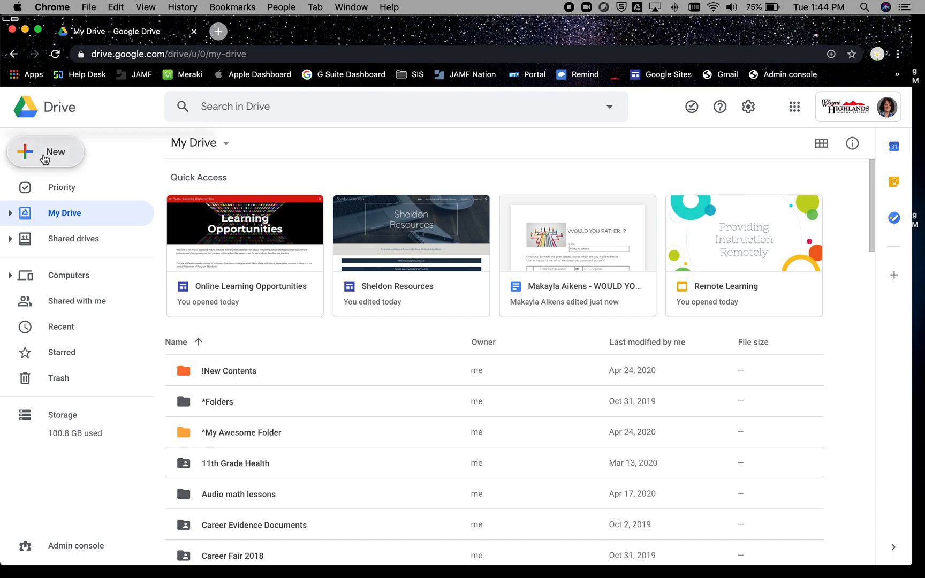
Step: Create a new blank Google Form from My Drive
click(44, 155)
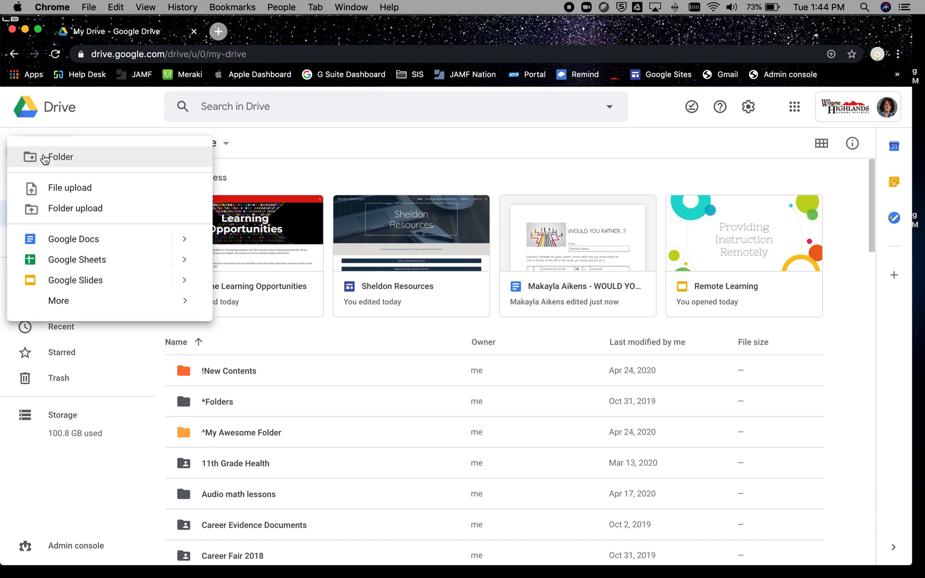
mouse_move(85, 306)
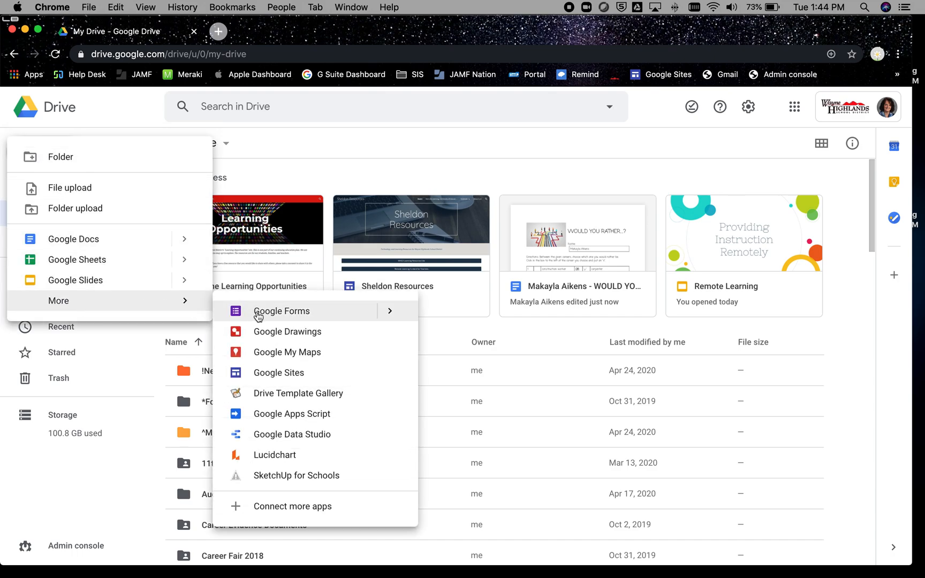
click(259, 314)
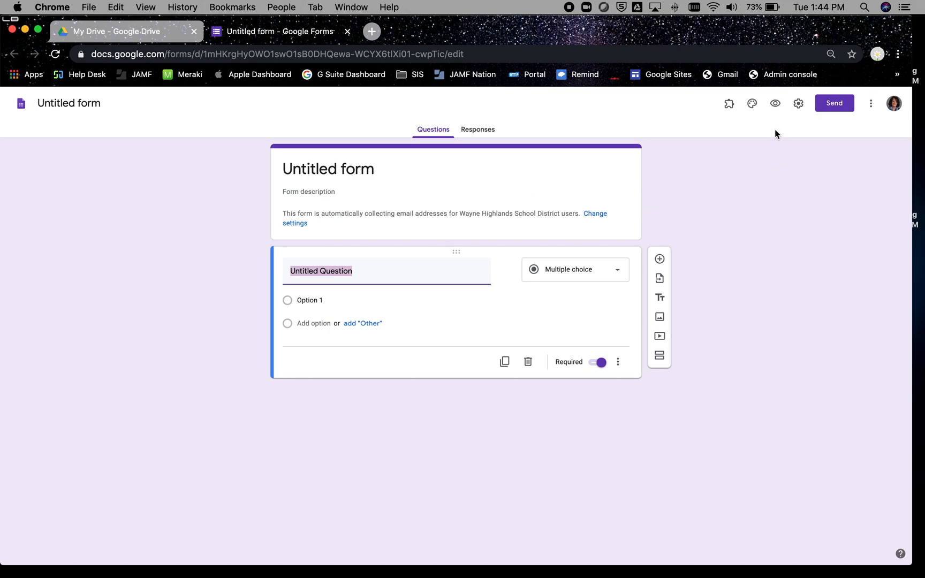
Step: Title the form "New Quiz" and apply the same name to the file
click(360, 170)
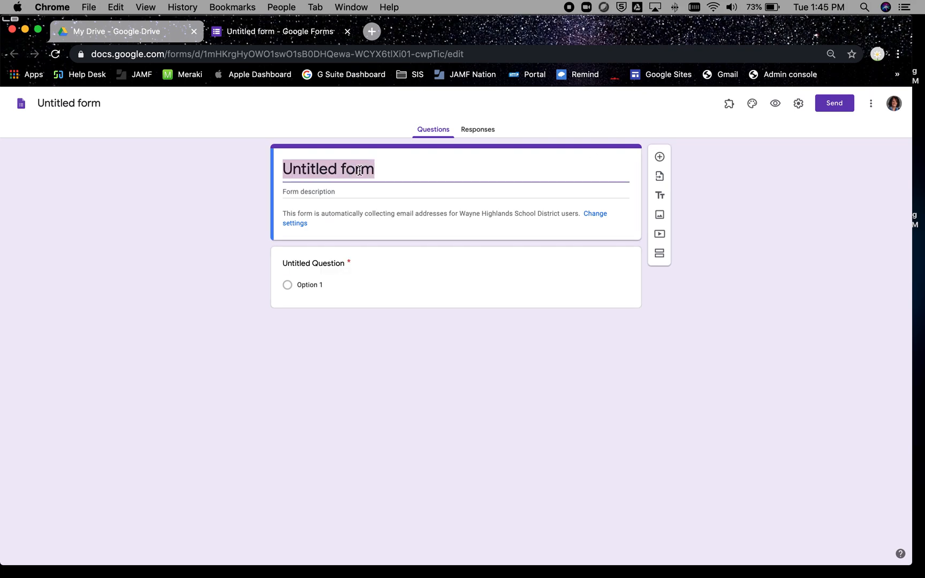
text(New Quiz)
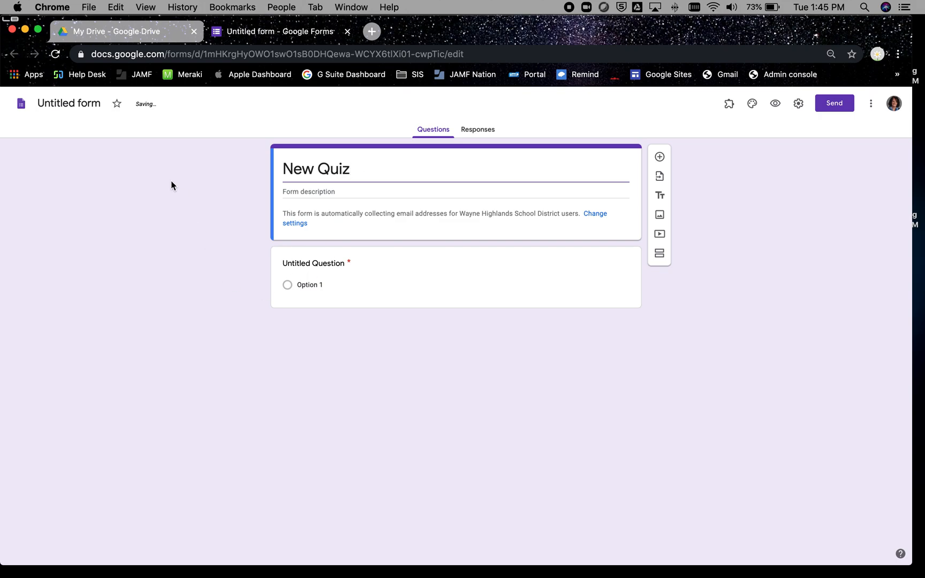
double_click(53, 103)
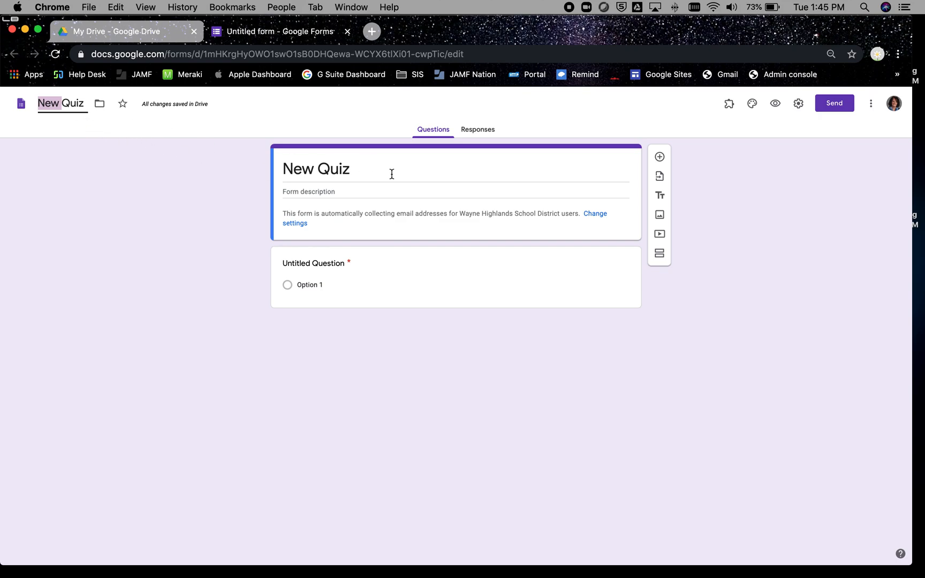
Step: In the form's general settings, turn off response receipts and the Wayne Highlands School District restriction, and limit respondents to 1 response
click(797, 104)
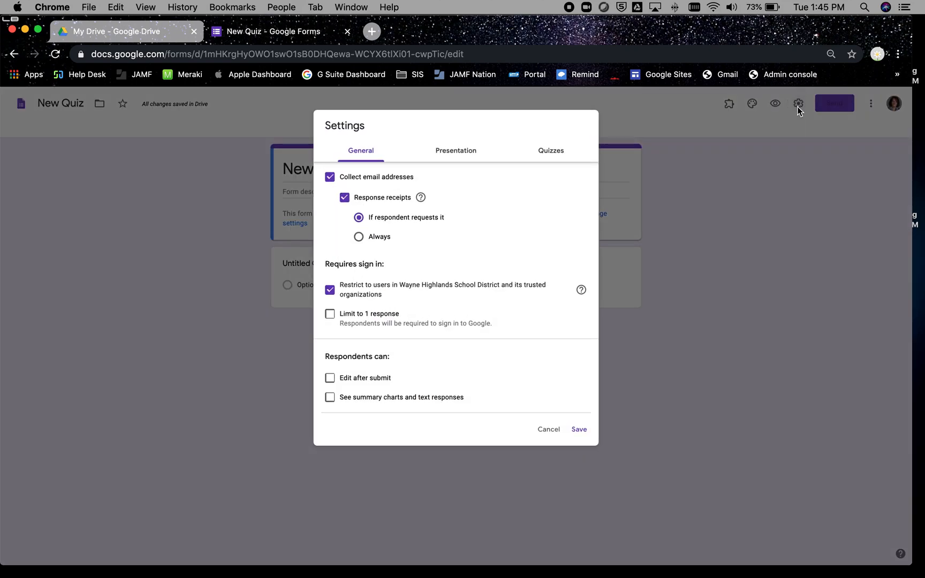
click(345, 198)
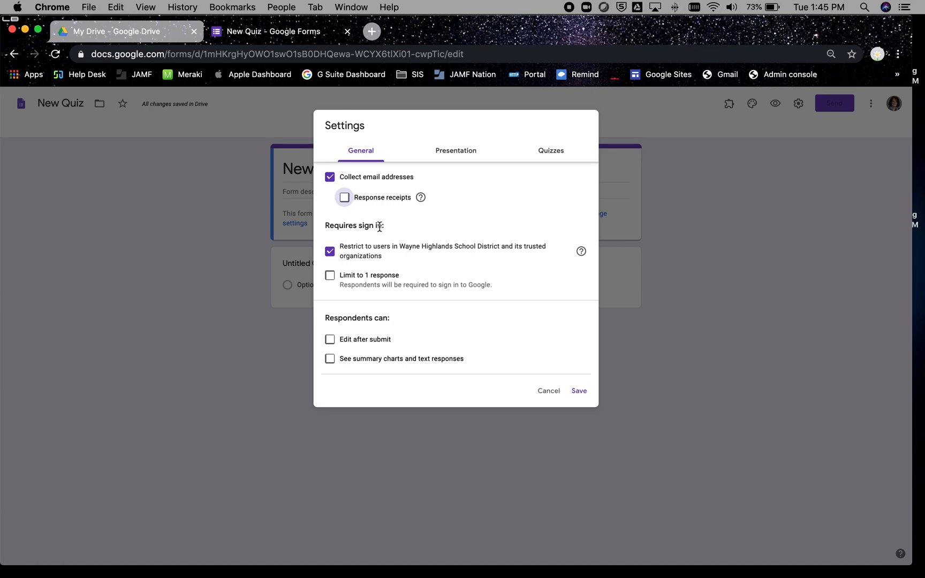
click(329, 253)
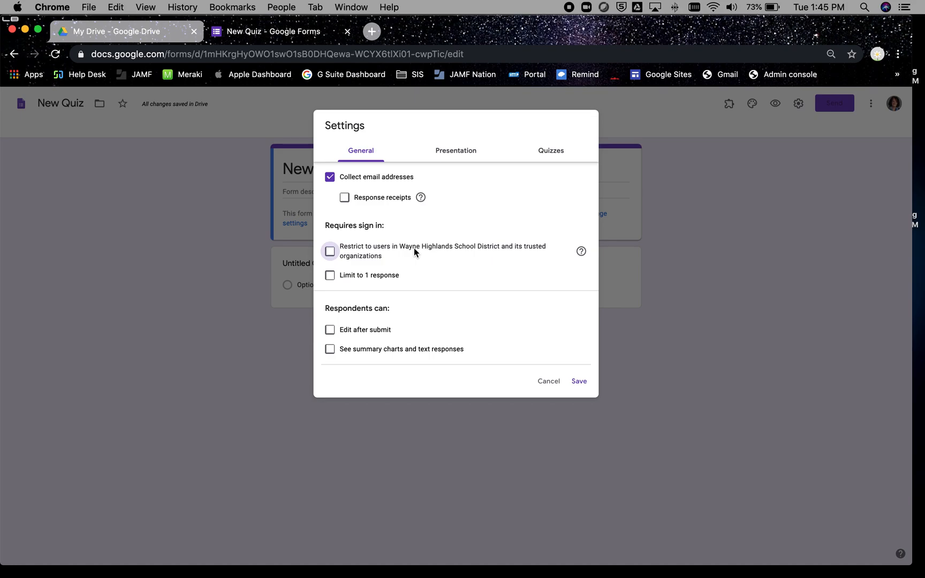
click(330, 276)
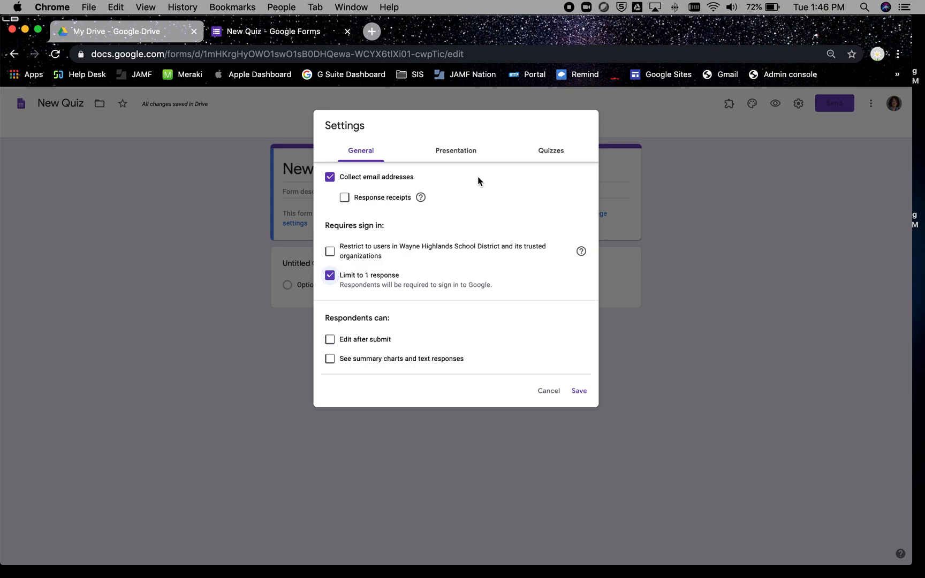
Step: Review the presentation settings, make the form a quiz, and save the settings
click(456, 156)
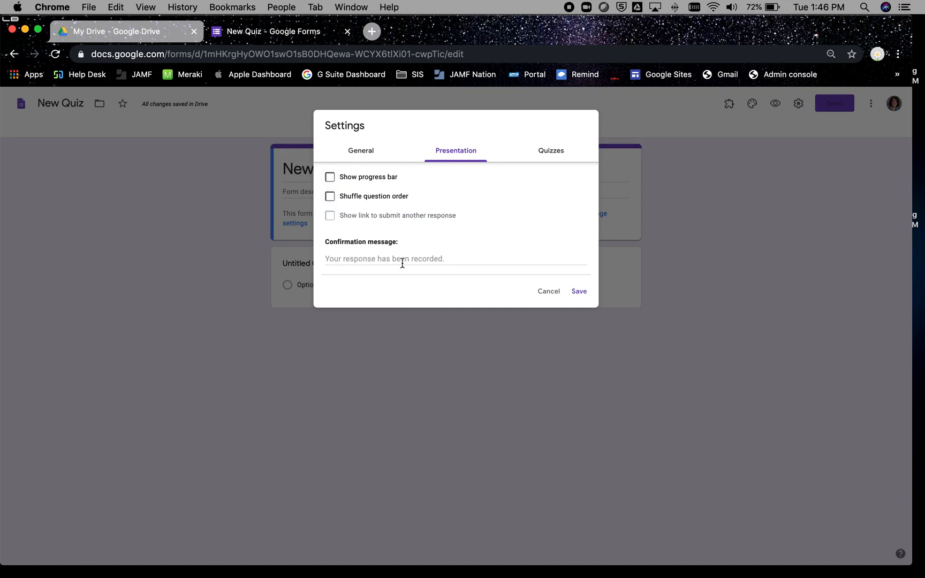
click(554, 155)
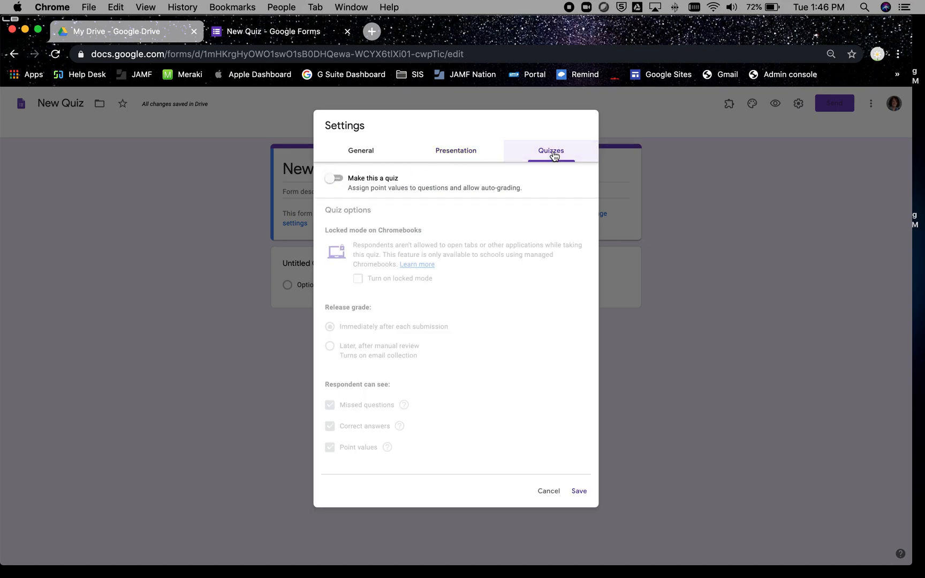
click(332, 179)
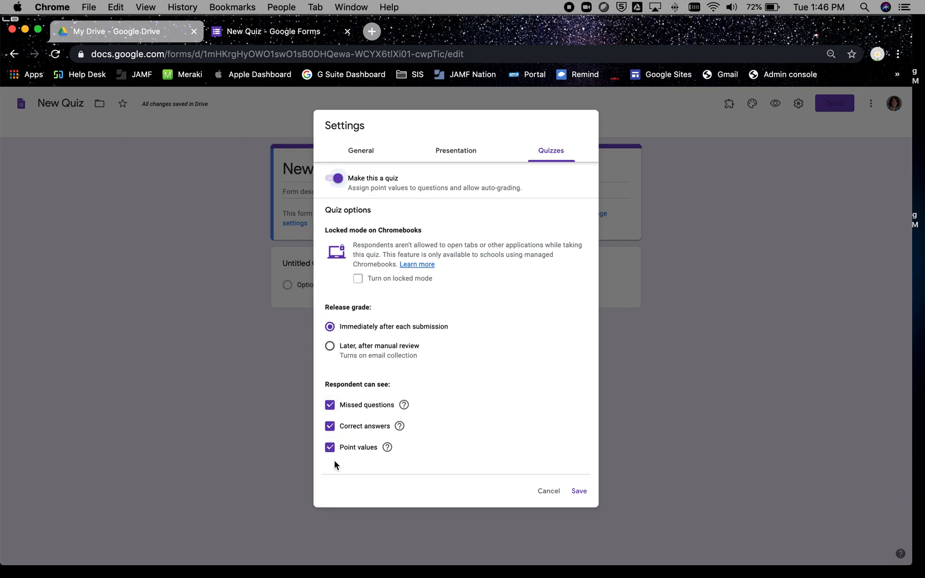
click(579, 492)
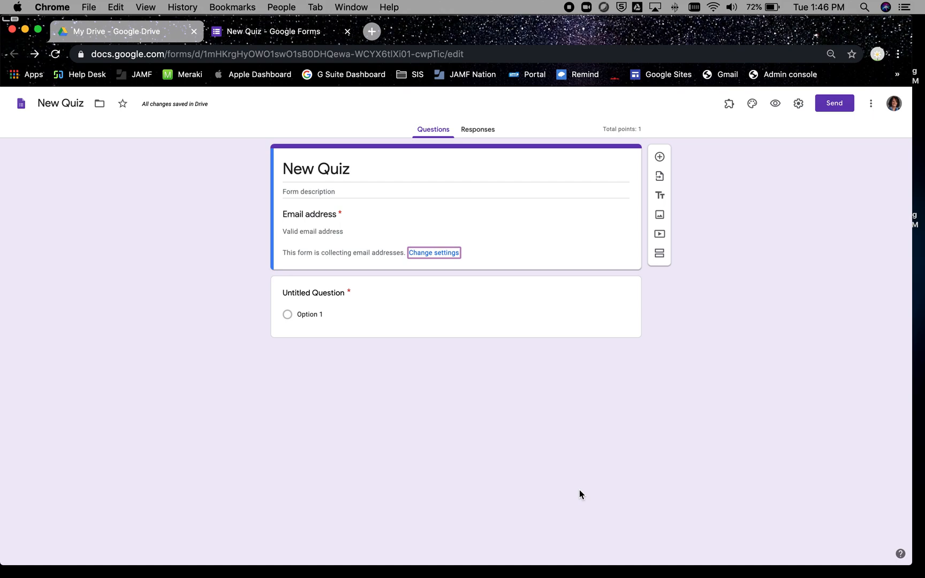
Step: Turn the untitled question into a required short-answer question "Name" worth 0 points
click(327, 297)
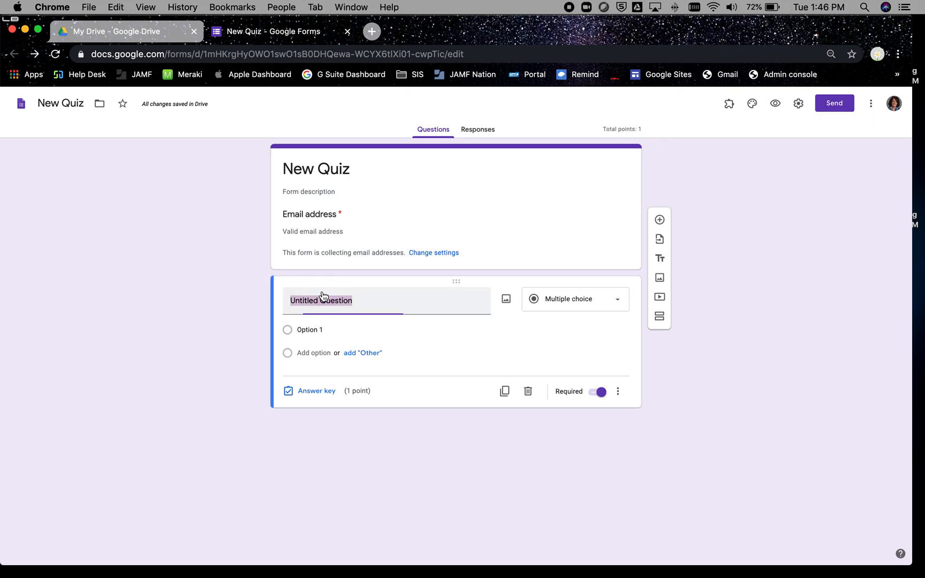
text(Name)
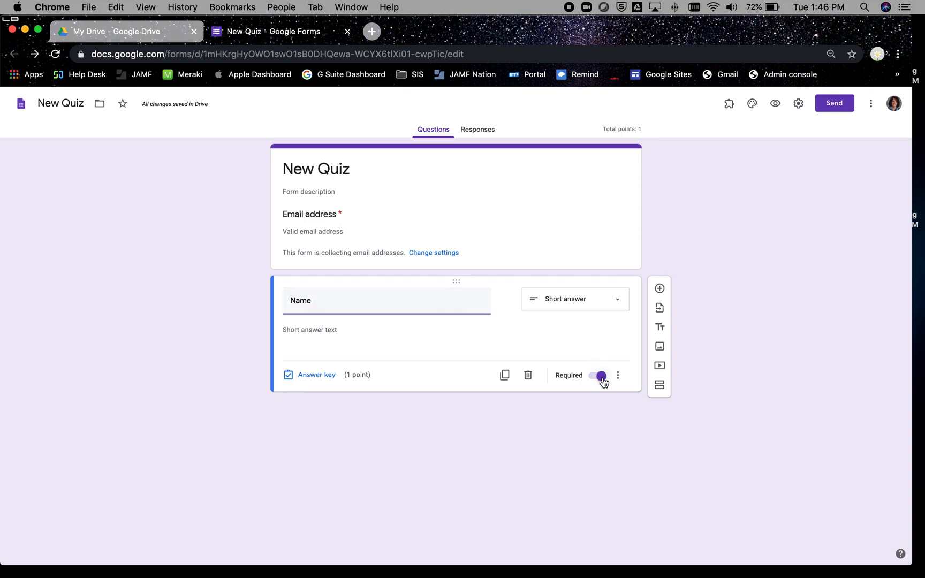
click(312, 379)
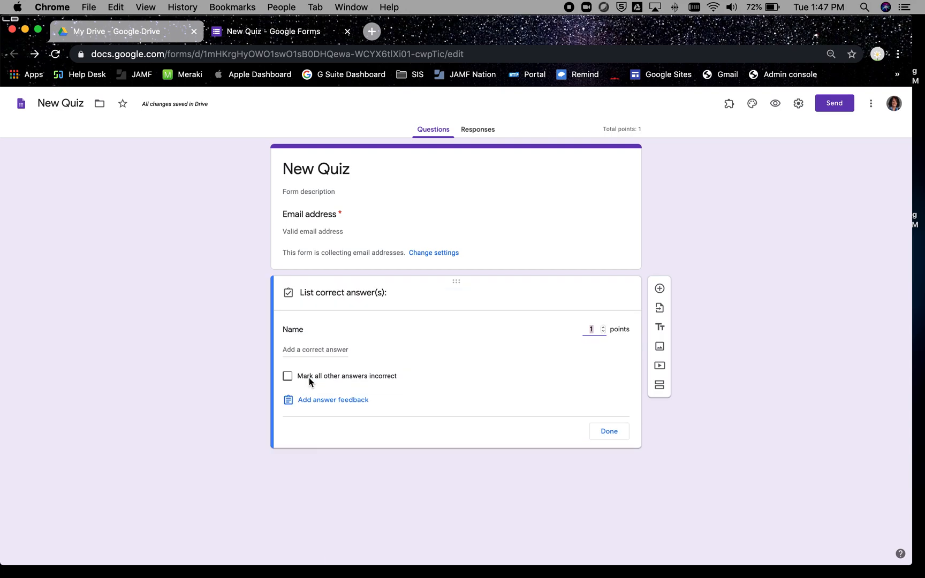
click(604, 331)
click(608, 433)
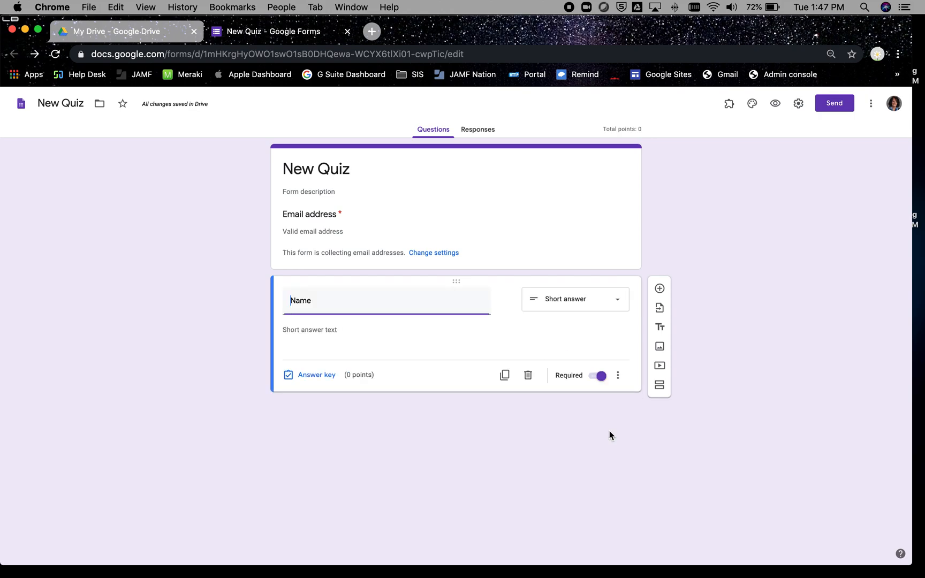
Step: Add a multiple choice question reading "What operating system do most teachers at WHSD use?"
click(660, 289)
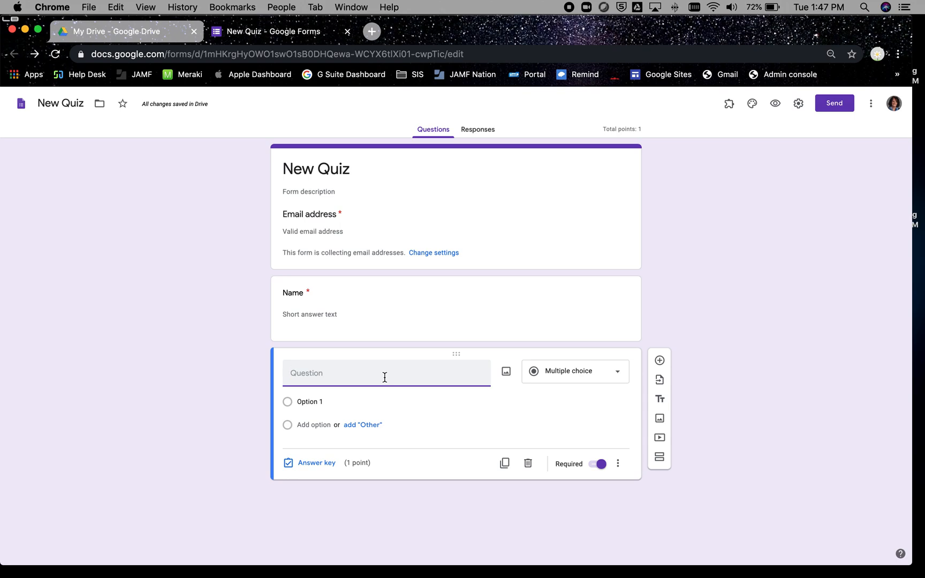
text(What operating system do teachers at WHSD use?)
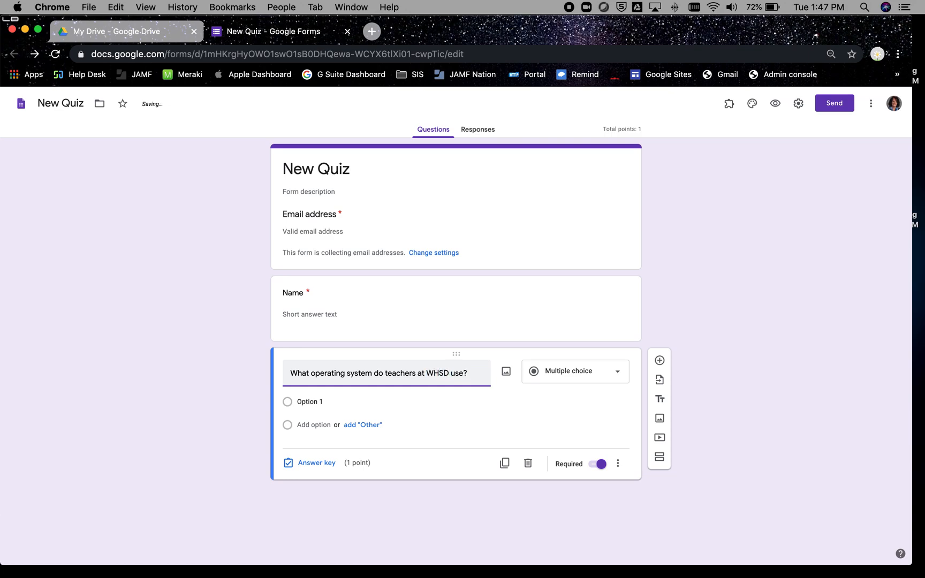
click(562, 375)
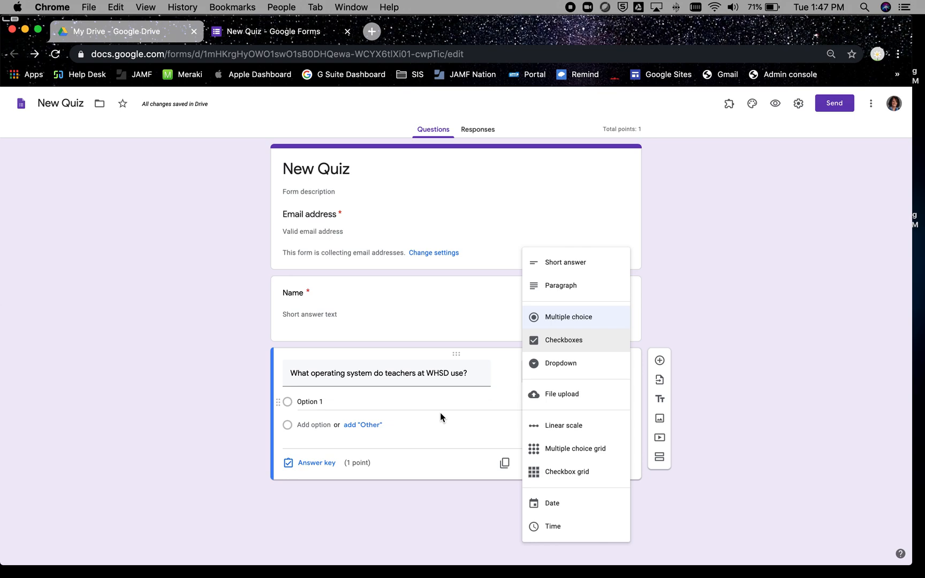
click(384, 376)
click(385, 378)
text(most)
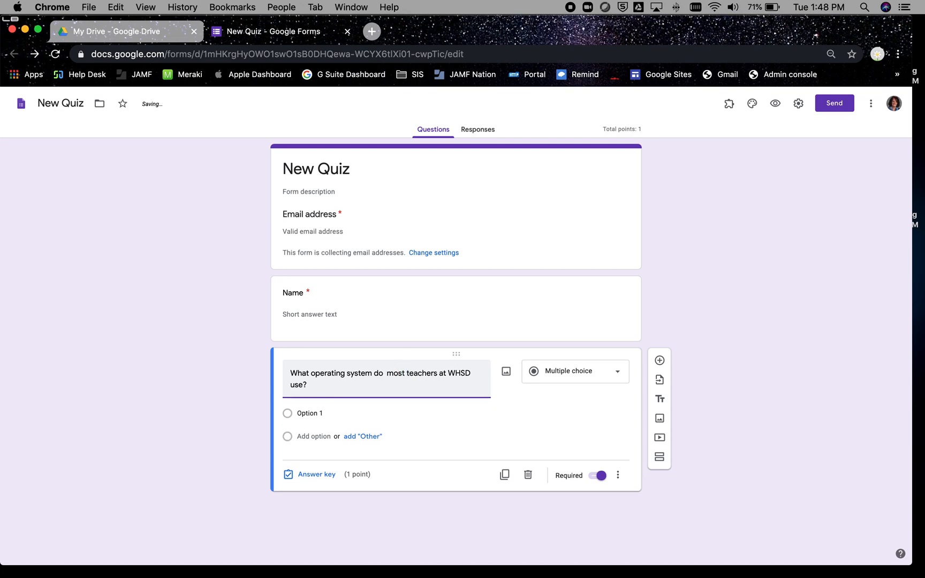
Step: Enter "Mac OS" and "Windows OS" as the operating system question's answer options
click(328, 415)
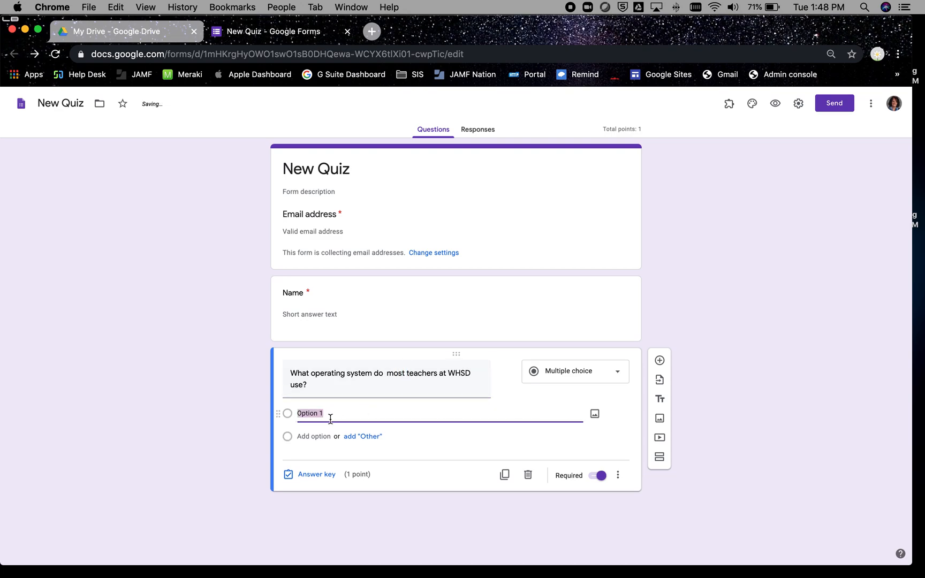
text(Mac OS)
click(323, 436)
text(Windows OS)
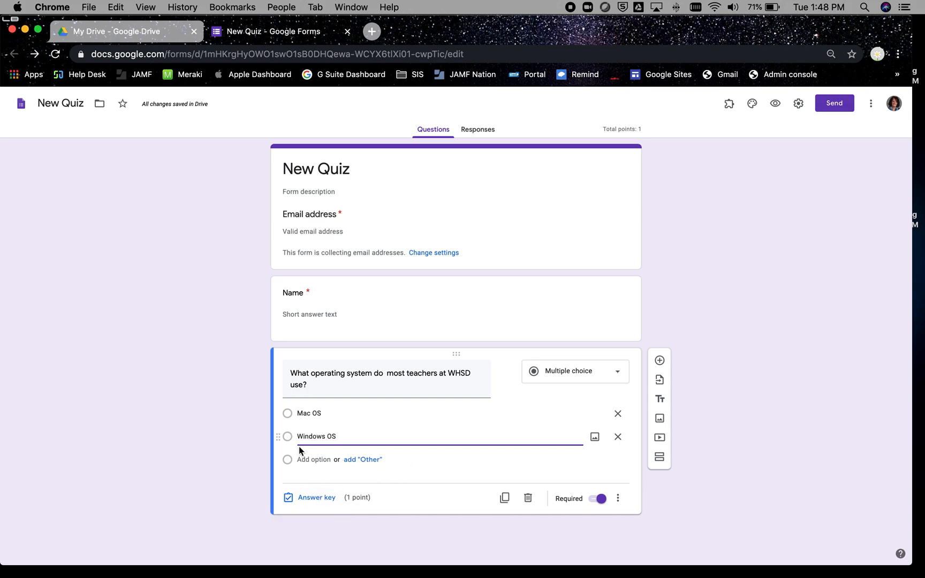
Step: Mark Mac OS as the correct answer in the operating system question's answer key
click(287, 415)
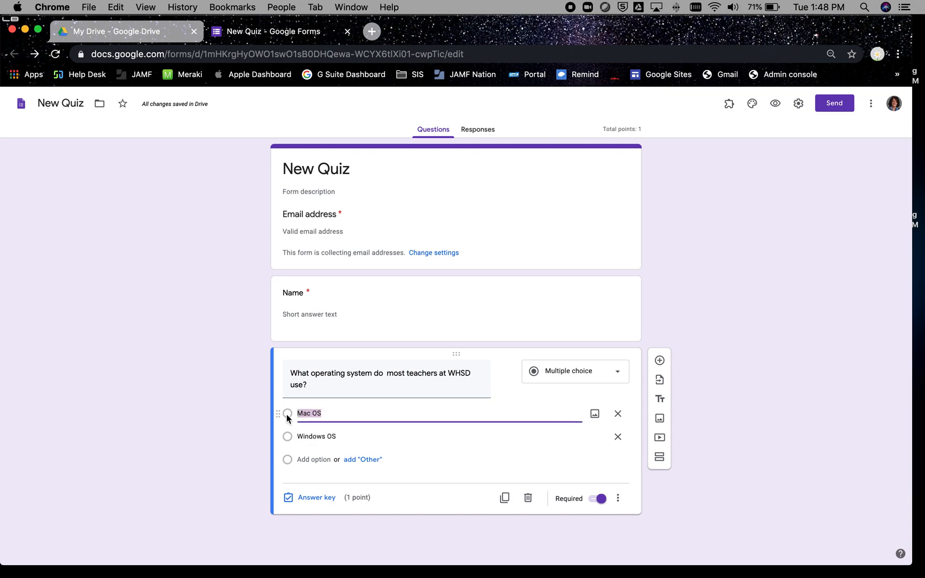
click(308, 497)
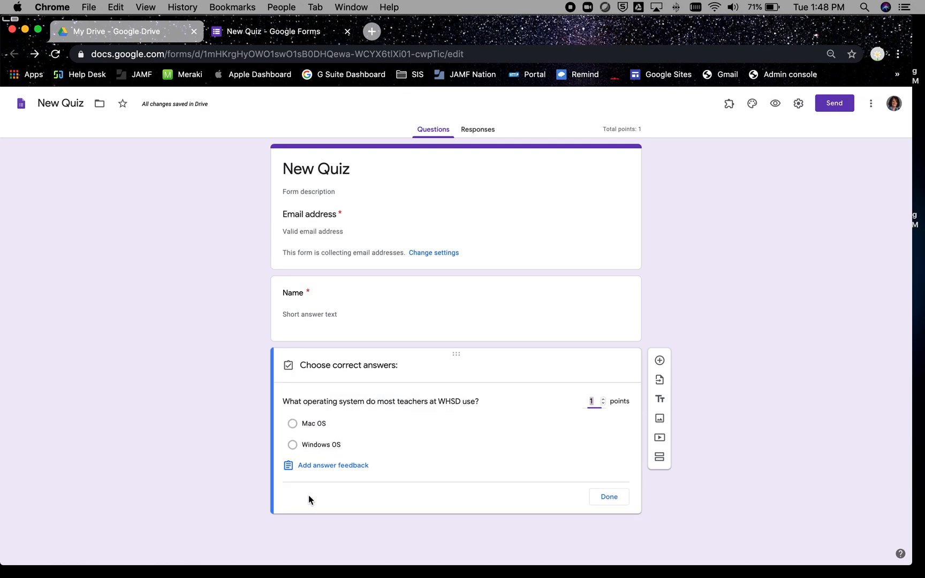
click(293, 423)
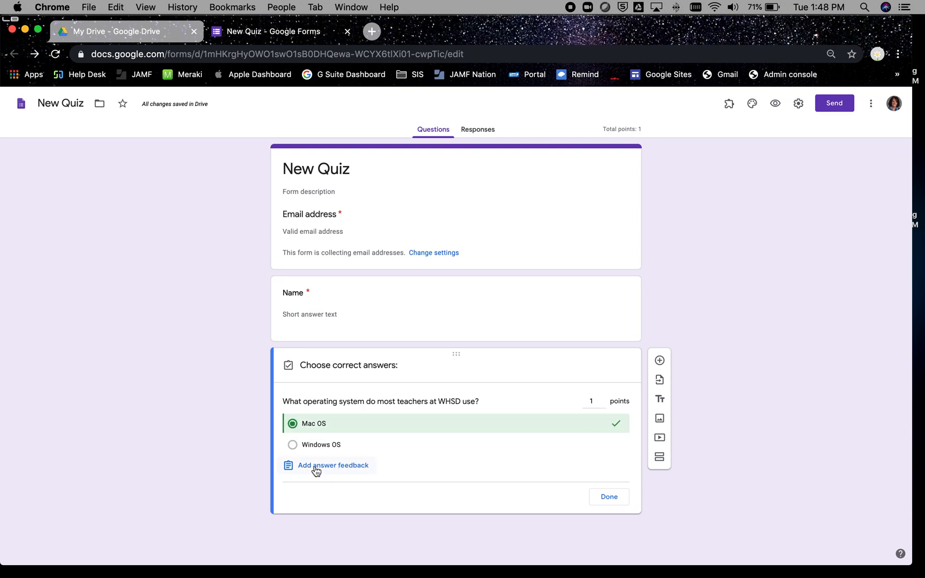
Step: Examine the feedback fields for incorrect and correct answers to the operating system question, and save them left blank
click(352, 469)
click(349, 151)
click(350, 185)
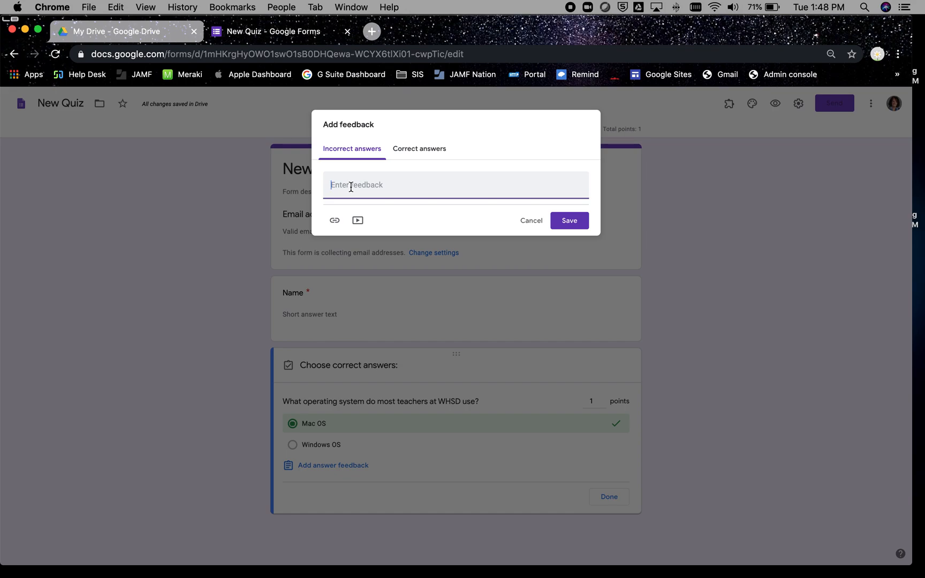
click(421, 150)
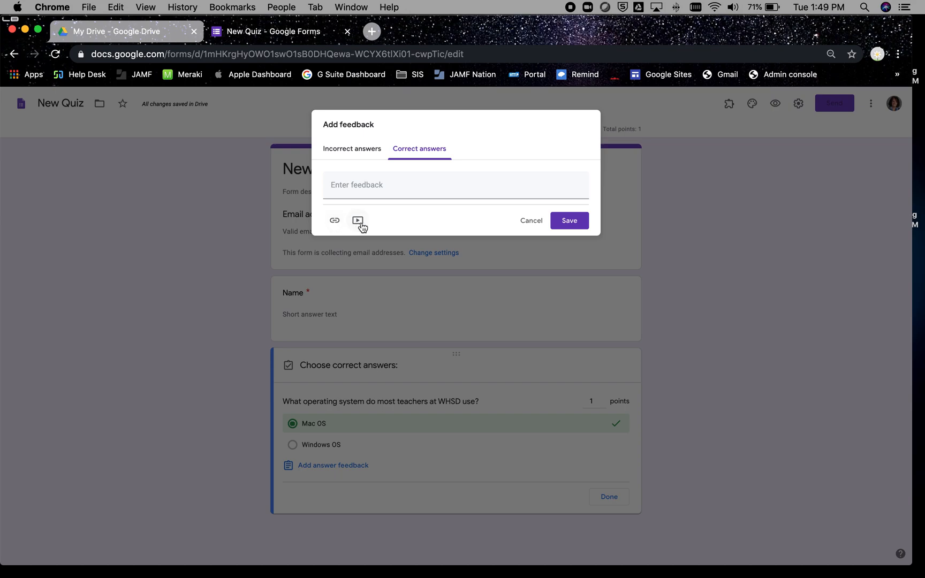
click(576, 225)
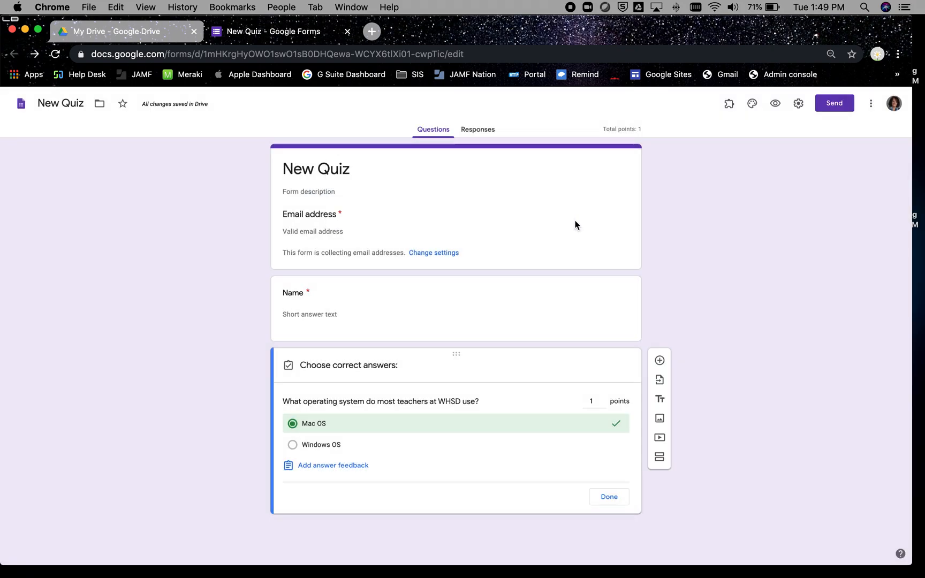
Step: Add another blank multiple choice question below the operating system question and open its answer key
click(661, 361)
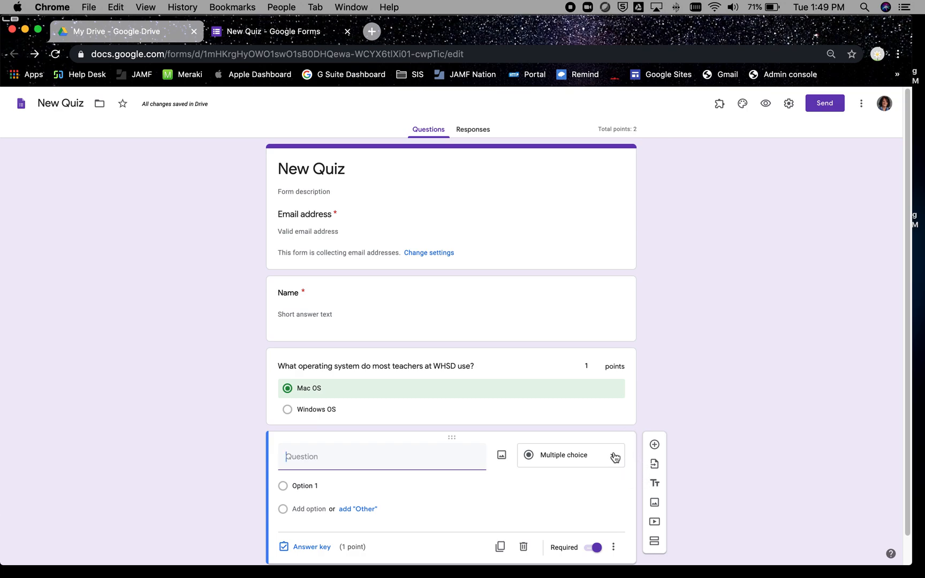
scroll(614, 456, down, 1)
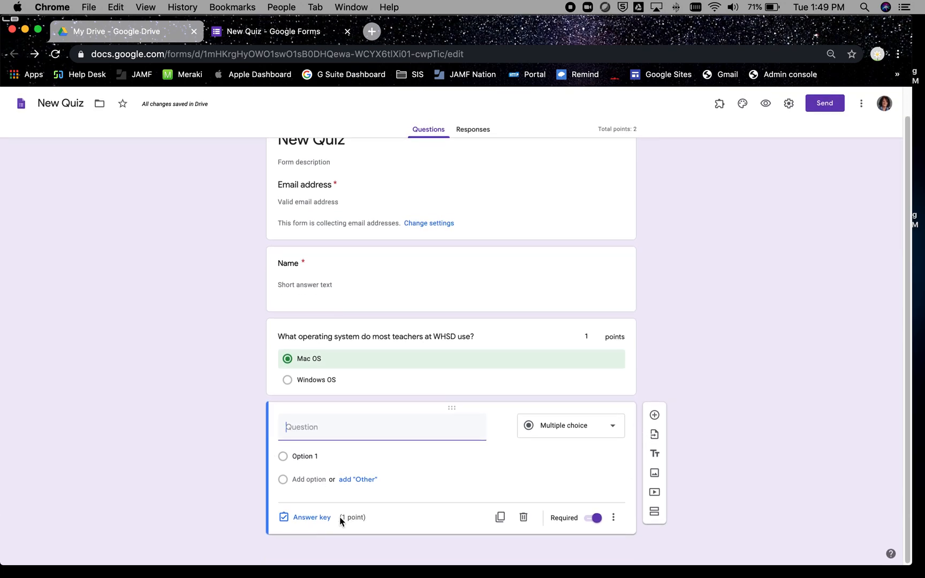
click(306, 518)
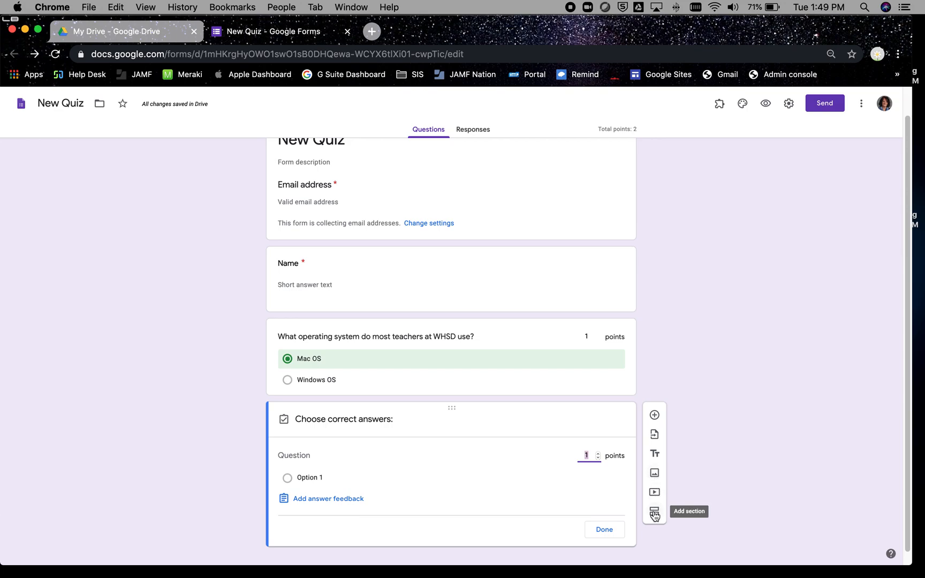
Step: Make a copy of the quiz in My Drive, replacing "Copy of" in its name with the teacher's title and name
scroll(703, 340, up, 1)
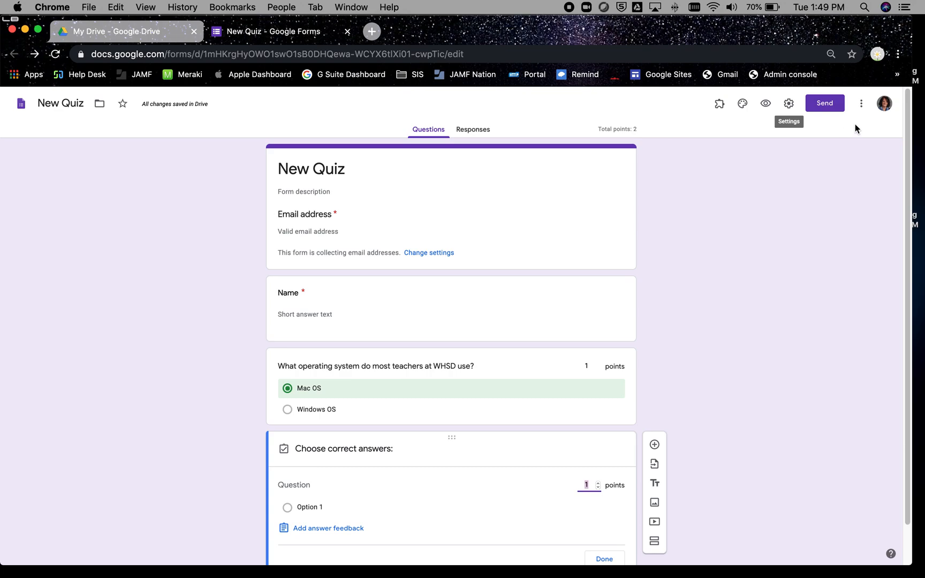
click(861, 103)
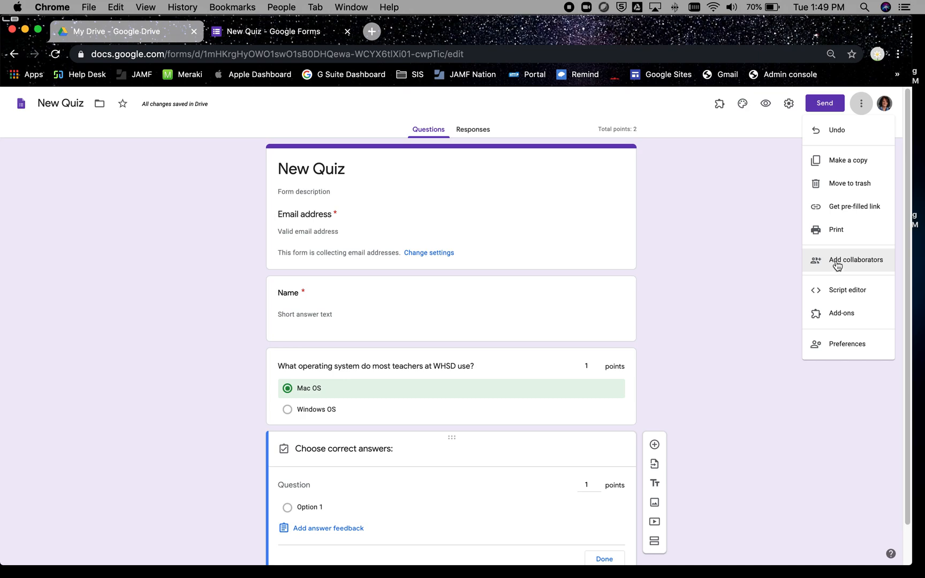
click(856, 167)
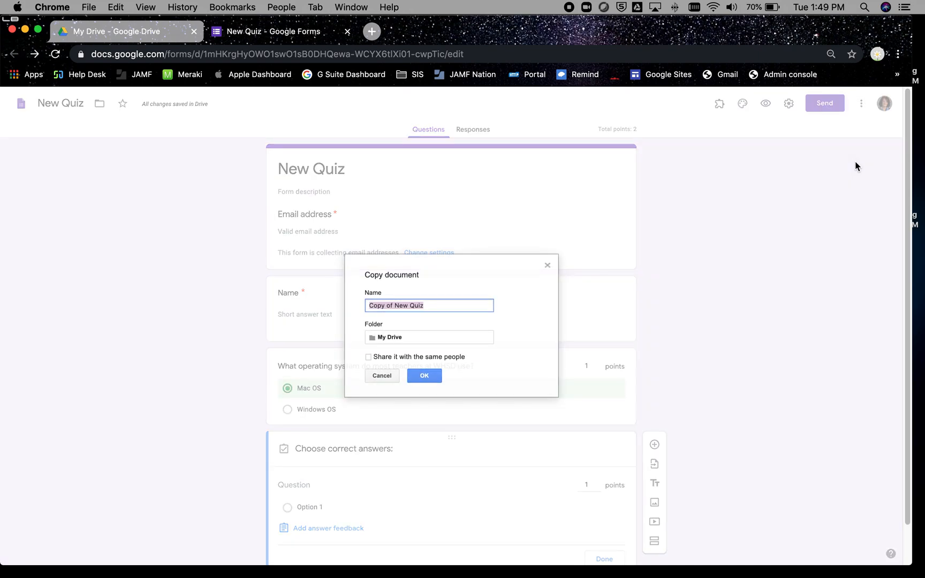
click(386, 306)
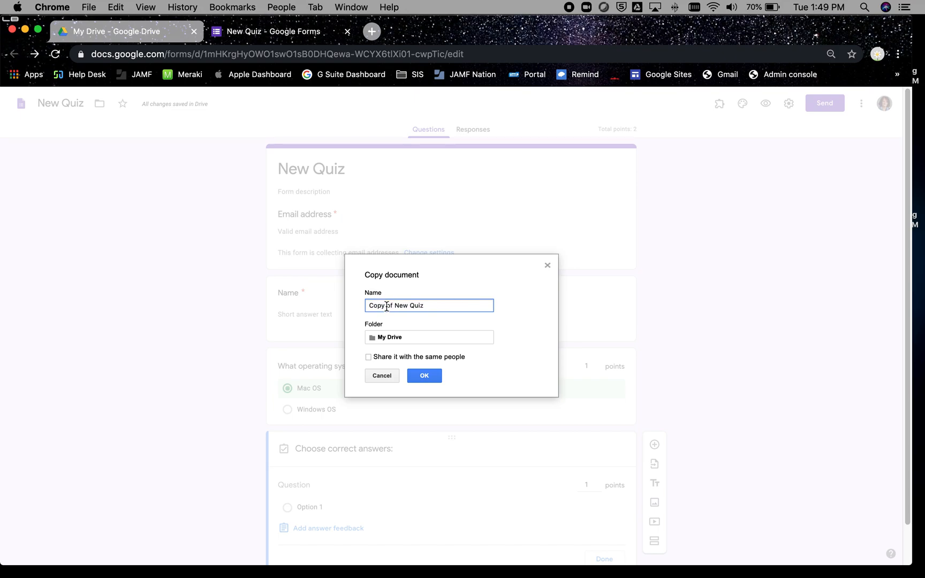
key(Delete)
key(Delete)
key(Delete)
key(BackSpace)
key(BackSpace)
key(BackSpace)
key(BackSpace)
key(BackSpace)
text(Mrs. Sheldon's)
click(425, 376)
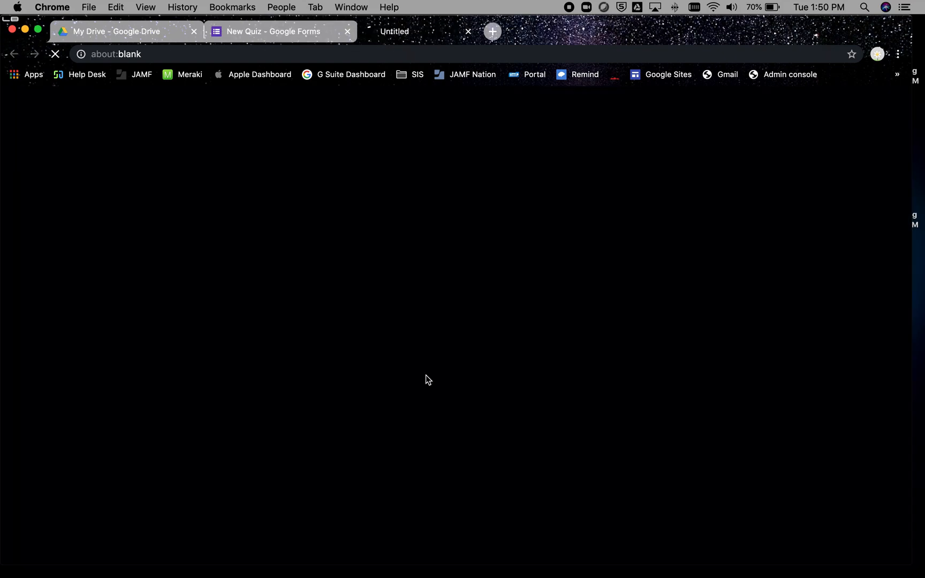